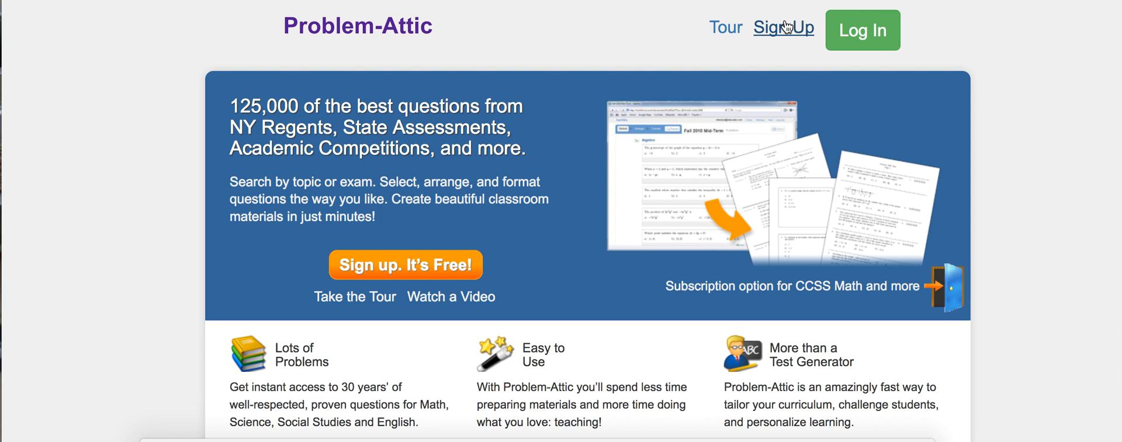
# Log in to the existing account with the prefilled e-mail address and password.
pyautogui.click(863, 31)
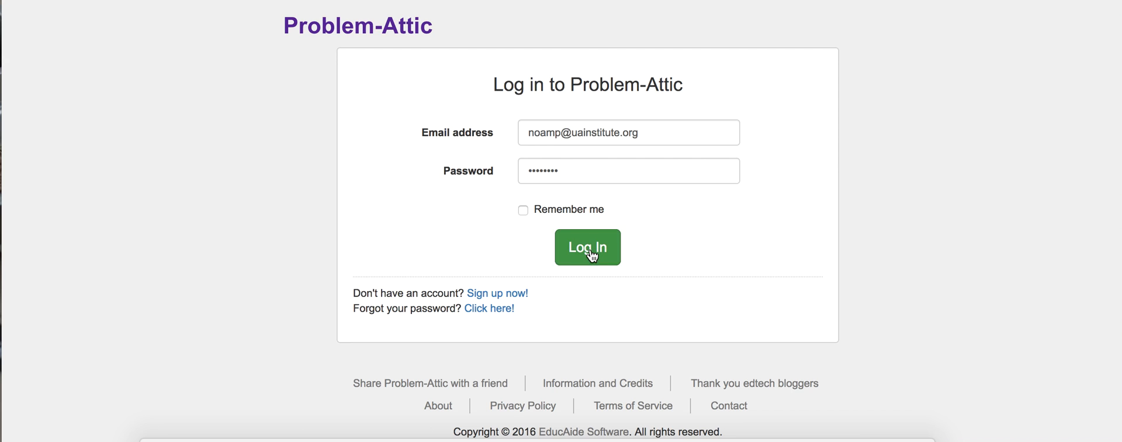
pyautogui.click(588, 250)
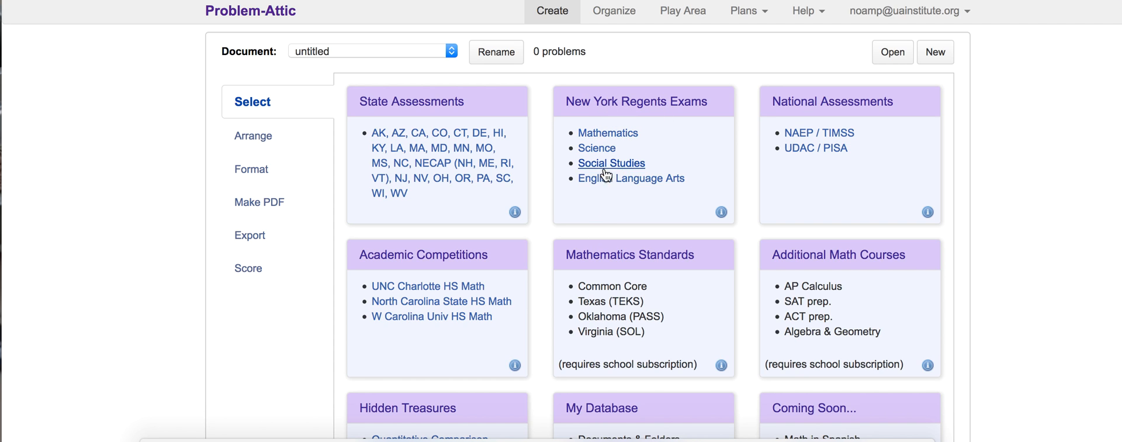
# Open the New York Regents mathematics collection and look through its Algebra I topics.
pyautogui.click(606, 135)
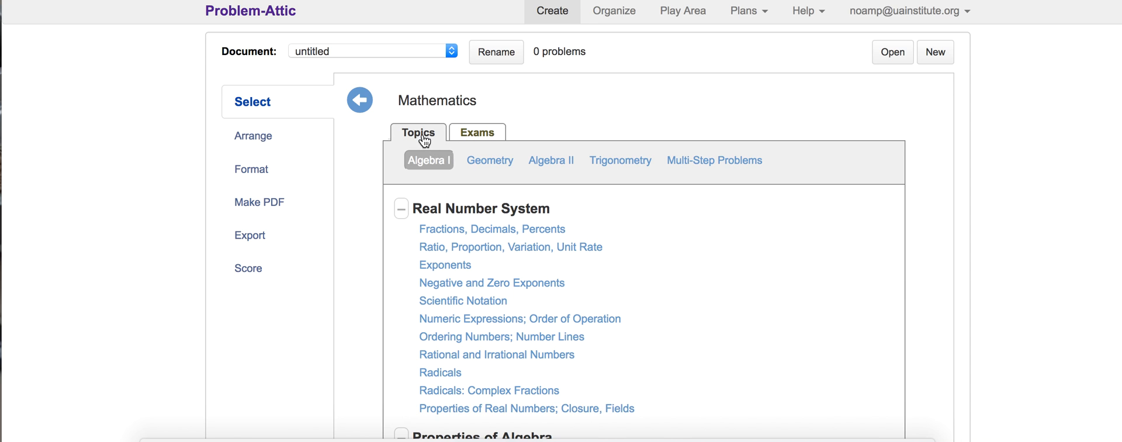
pyautogui.scroll(-1, 393, 219)
pyautogui.scroll(-10, 380, 170)
pyautogui.scroll(-3, 381, 166)
pyautogui.scroll(12, 380, 159)
# Add the gas sales graph problem from the January 2016 Algebra 1 Common Core exam to the document.
pyautogui.click(479, 135)
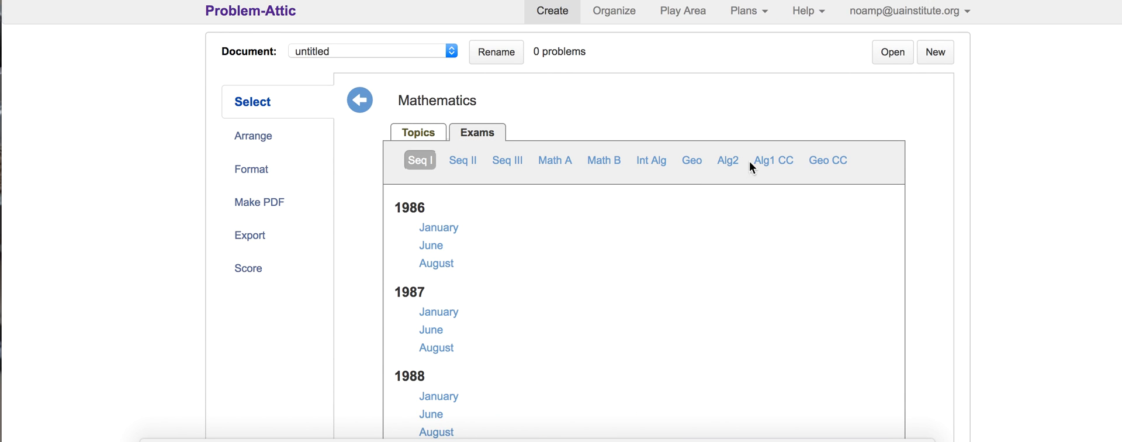
pyautogui.click(773, 166)
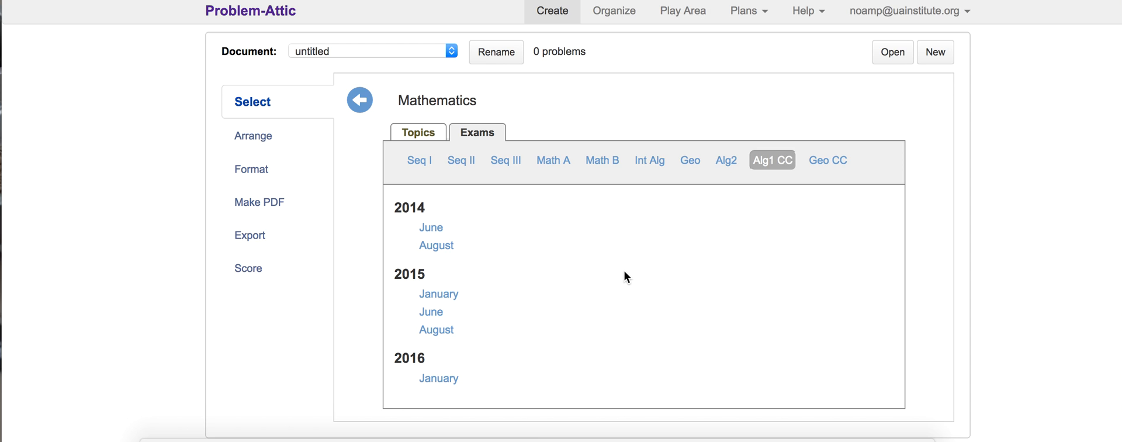
pyautogui.click(433, 379)
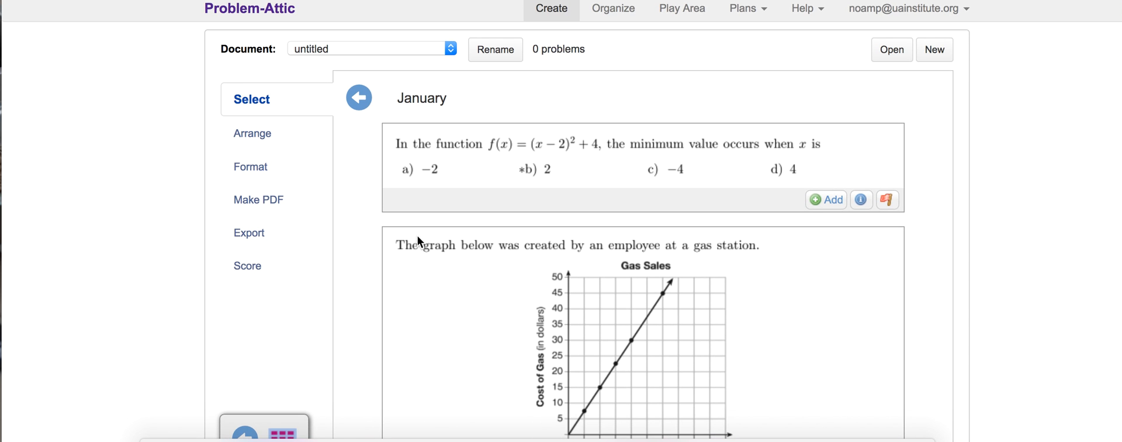
pyautogui.scroll(-1, 418, 236)
pyautogui.scroll(-5, 418, 240)
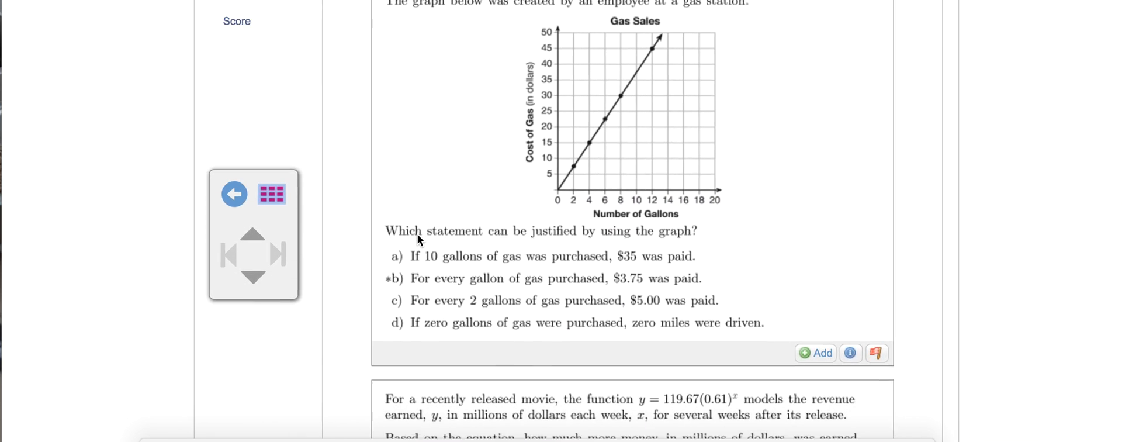
pyautogui.scroll(1, 419, 239)
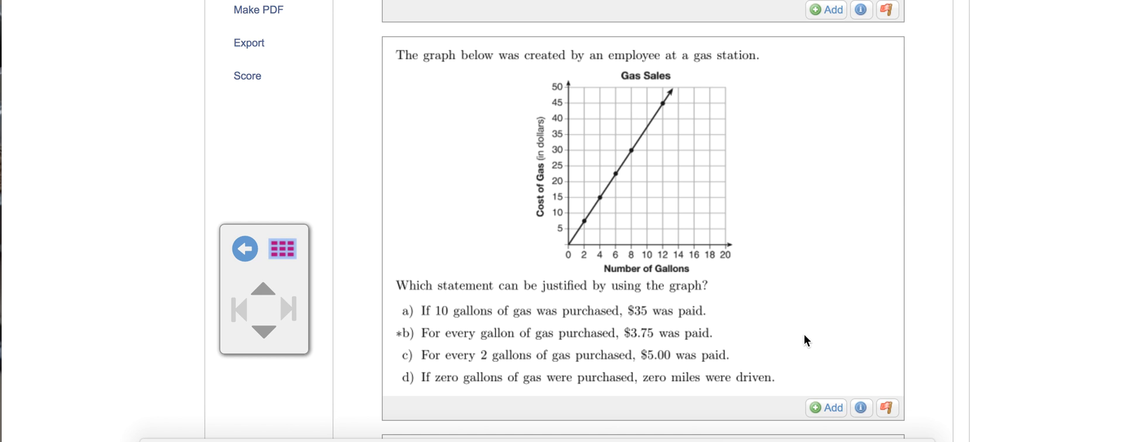
pyautogui.click(825, 406)
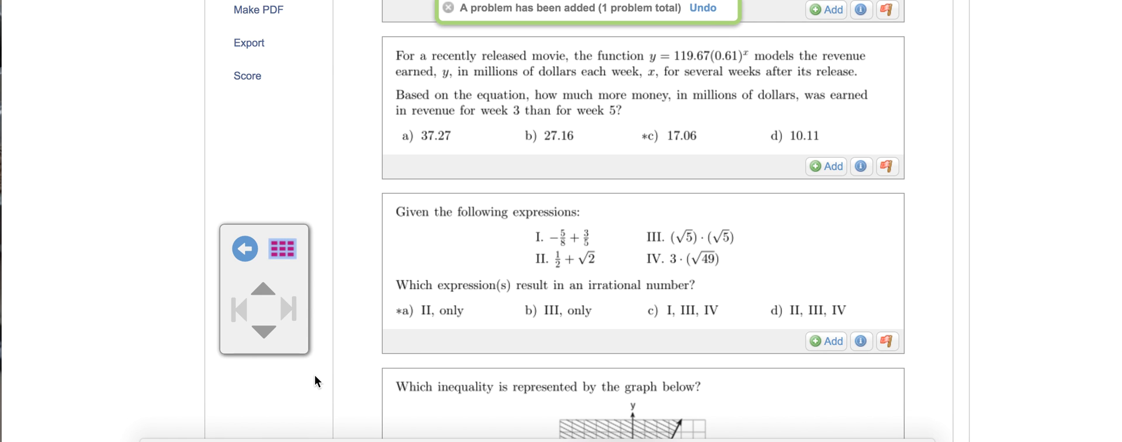
# Add the savings-jar graph comparison problem from the August 2015 Algebra 1 Common Core exam to the document.
pyautogui.scroll(-10, 408, 345)
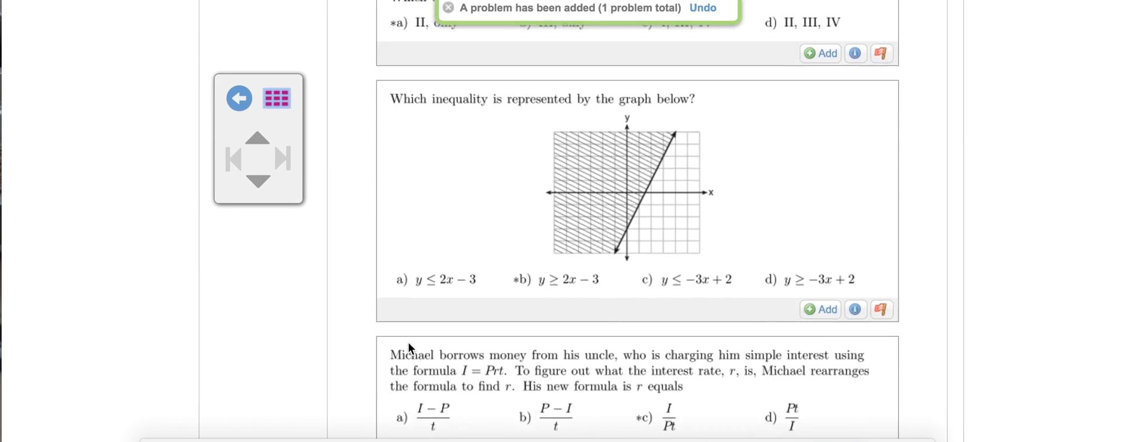
pyautogui.scroll(-3, 408, 342)
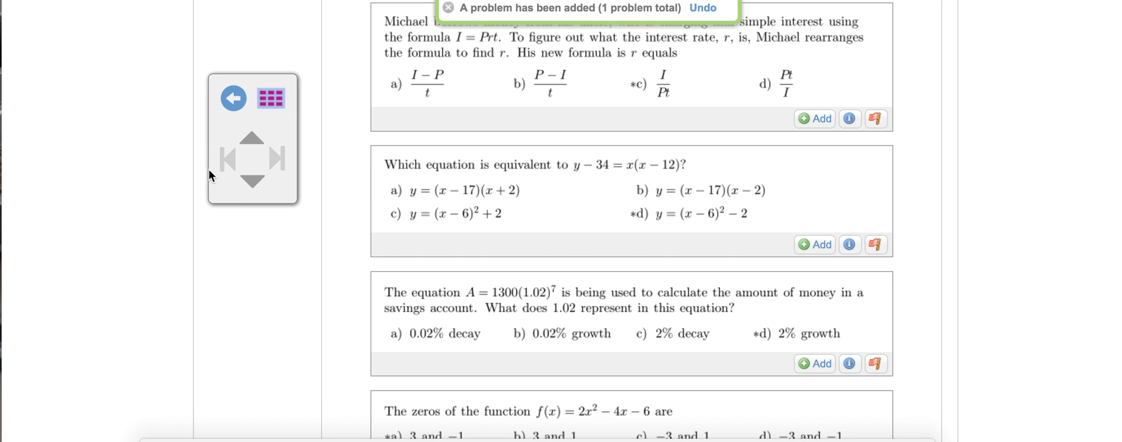
pyautogui.click(235, 100)
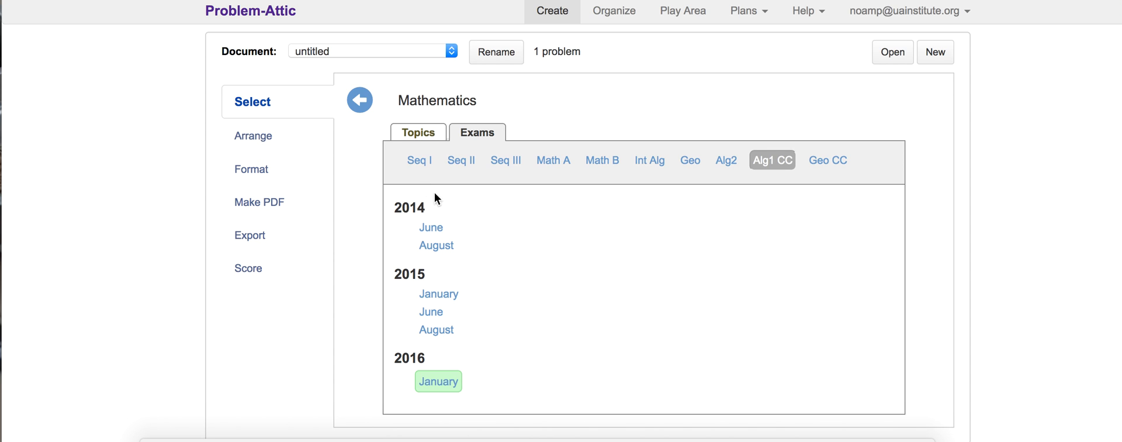
pyautogui.click(450, 329)
pyautogui.scroll(-3, 535, 226)
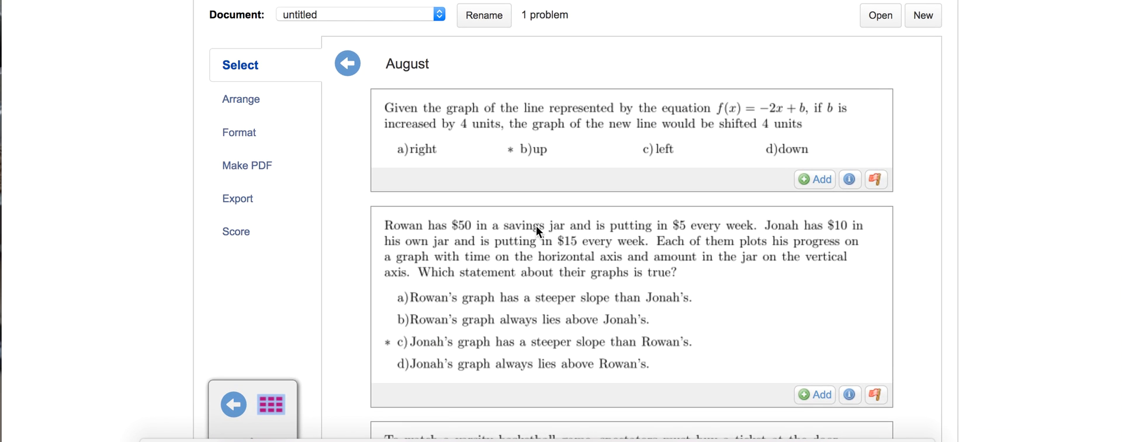
pyautogui.scroll(-4, 539, 231)
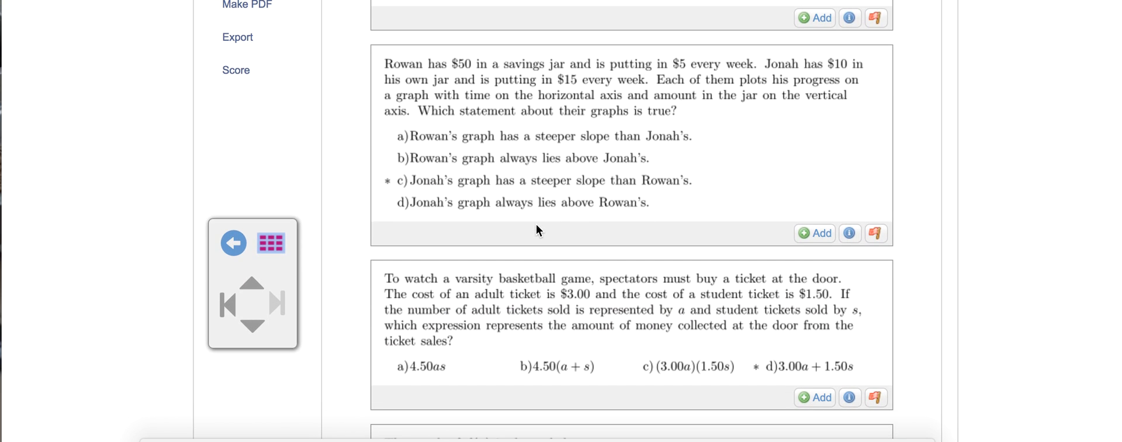
pyautogui.click(813, 233)
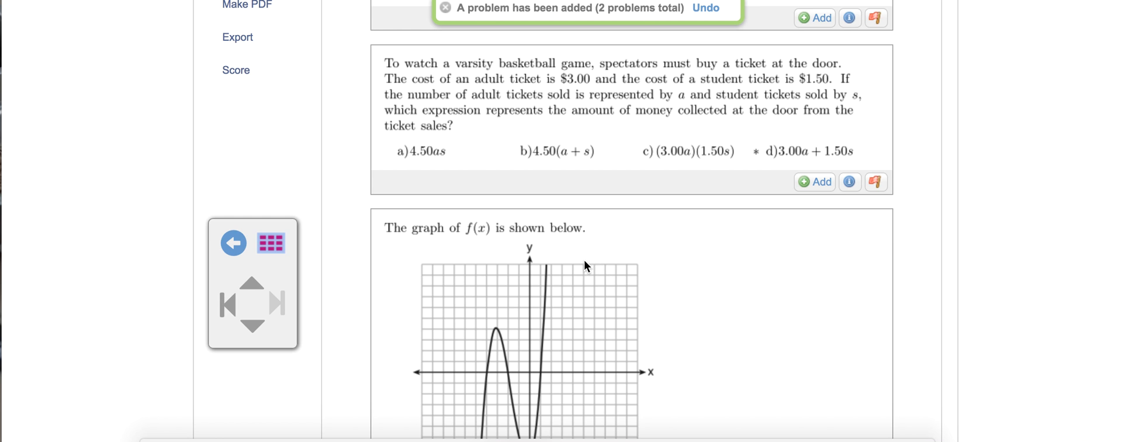
# Move the savings-jar problem ahead of the gas sales problem and remove it from the document.
pyautogui.scroll(5, 585, 265)
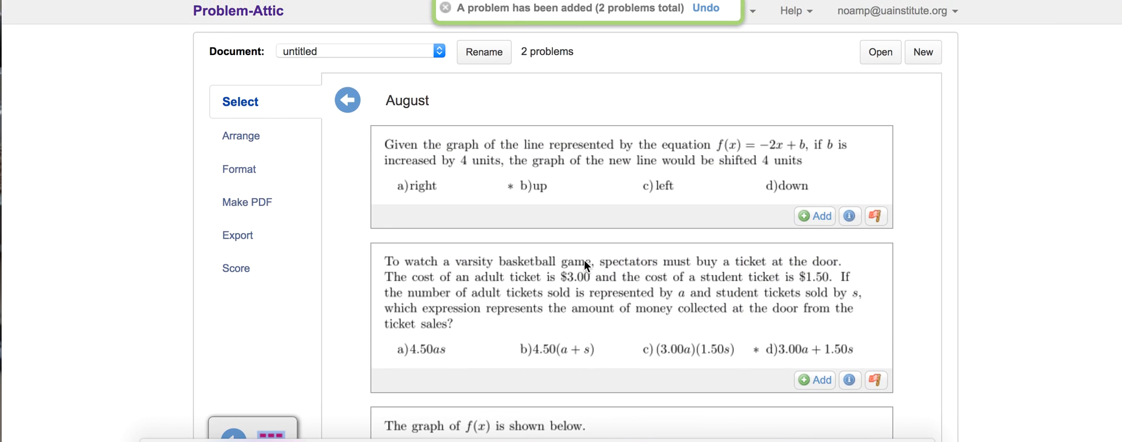
pyautogui.click(240, 136)
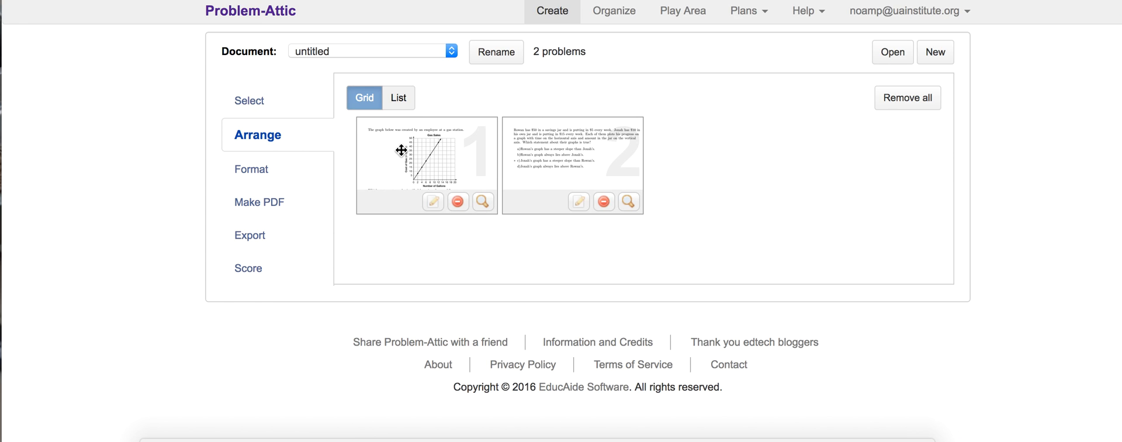
pyautogui.moveTo(563, 168); pyautogui.dragTo(397, 166)
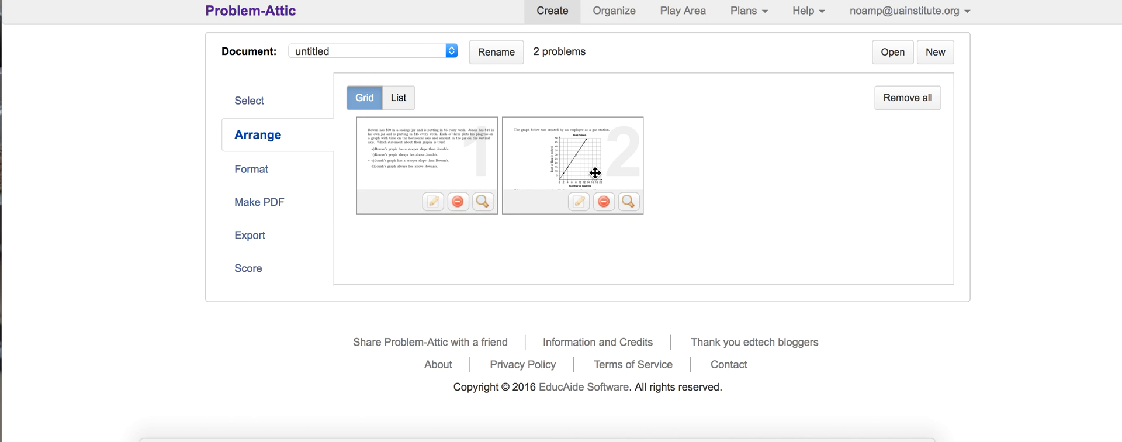
pyautogui.click(458, 203)
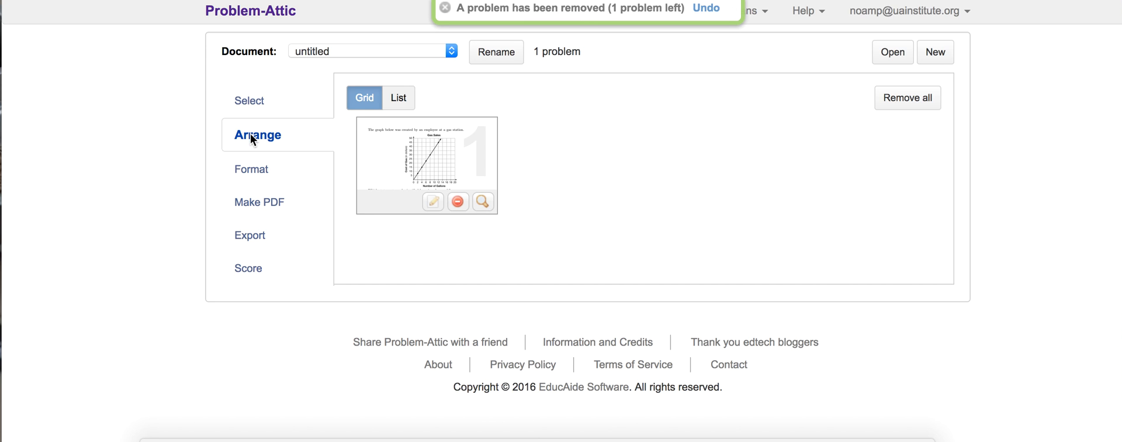
# Set the title in the document's header format to "Periodic Exam 1".
pyautogui.click(253, 170)
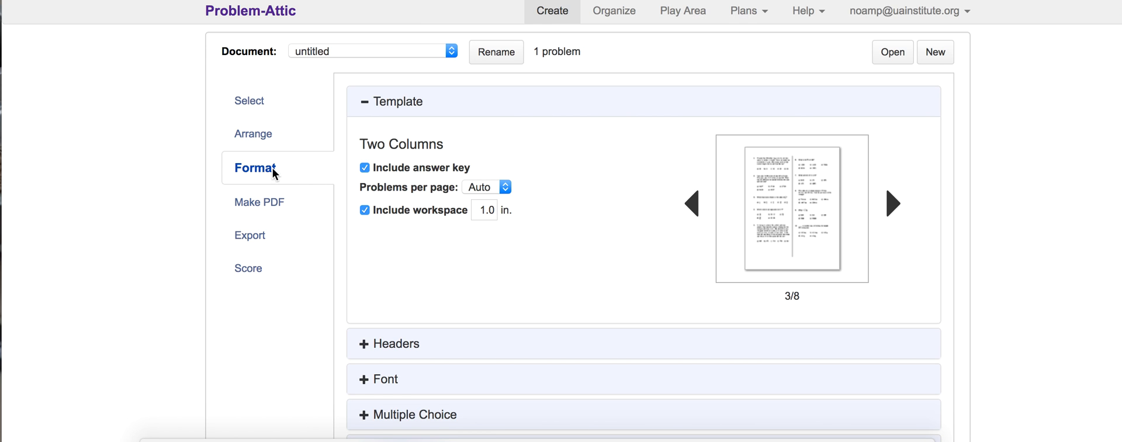
pyautogui.click(415, 344)
pyautogui.scroll(-1, 421, 350)
pyautogui.scroll(-3, 421, 352)
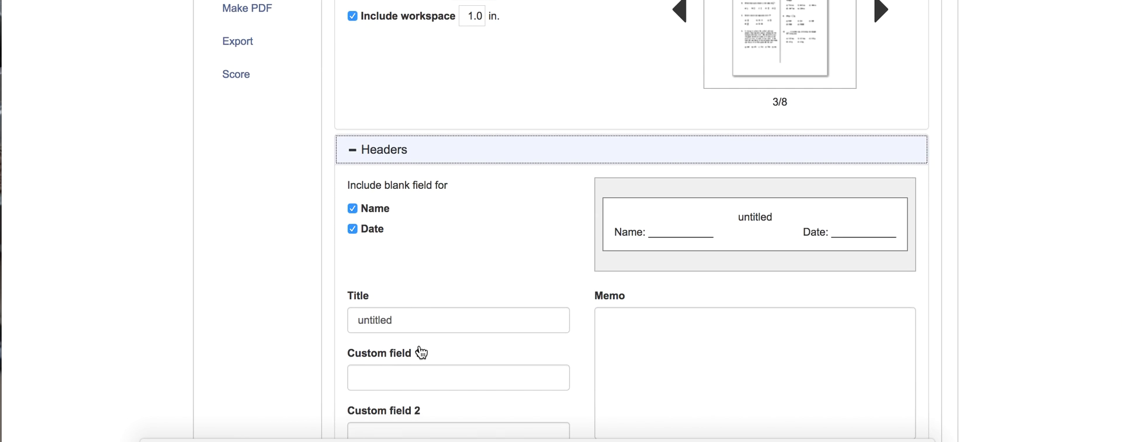
pyautogui.moveTo(421, 316); pyautogui.dragTo(252, 283)
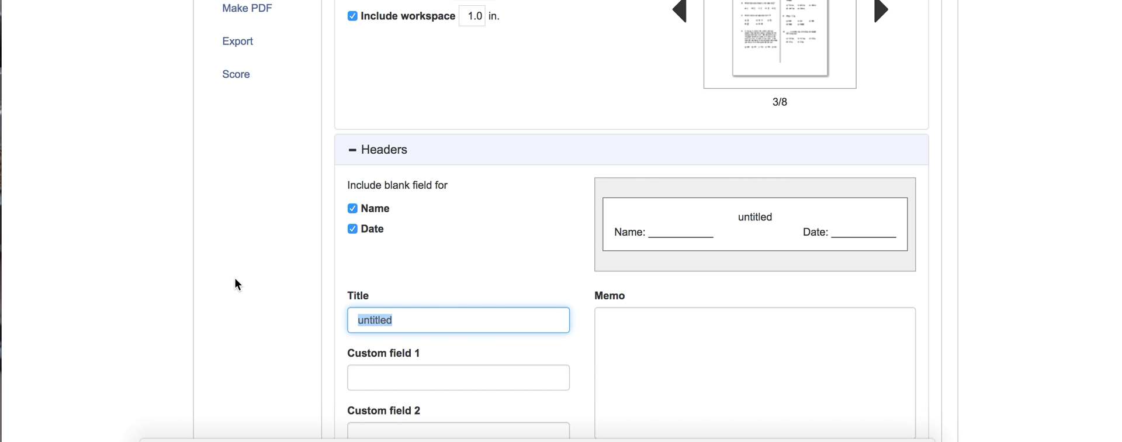
pyautogui.write('Diagno')
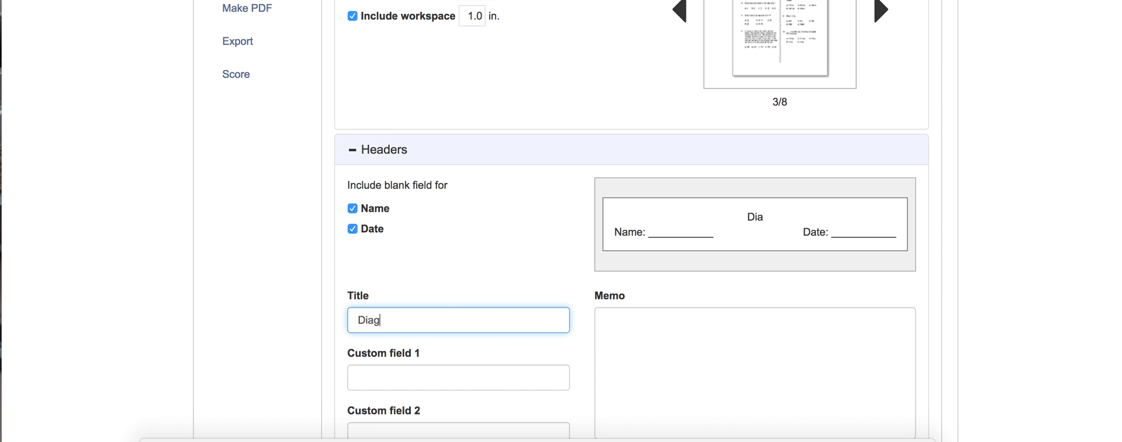
pyautogui.press('BackSpace')
pyautogui.press('BackSpace')
pyautogui.press('BackSpace')
pyautogui.press('BackSpace')
pyautogui.press('BackSpace')
pyautogui.press('BackSpace')
pyautogui.write('Periodic Exam 1')
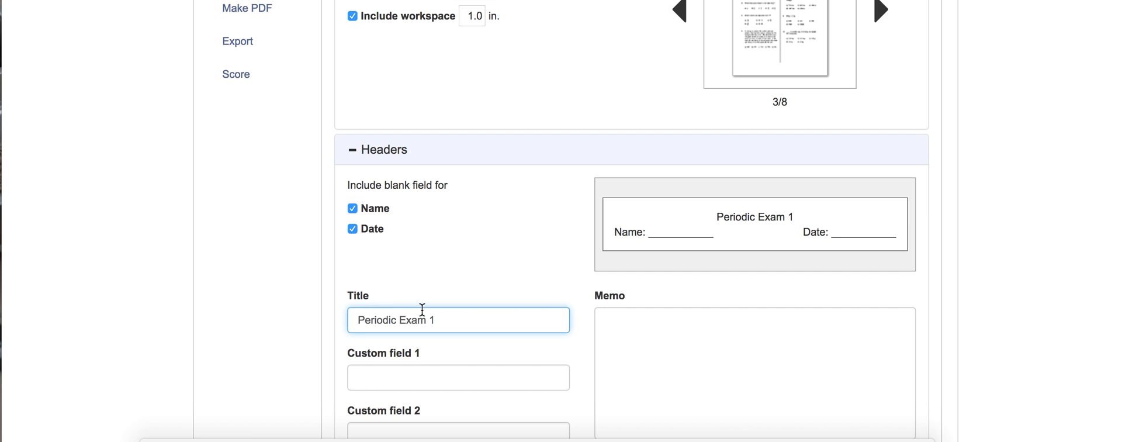
# Enter "Group:" in the header's custom field 1.
pyautogui.scroll(-3, 421, 313)
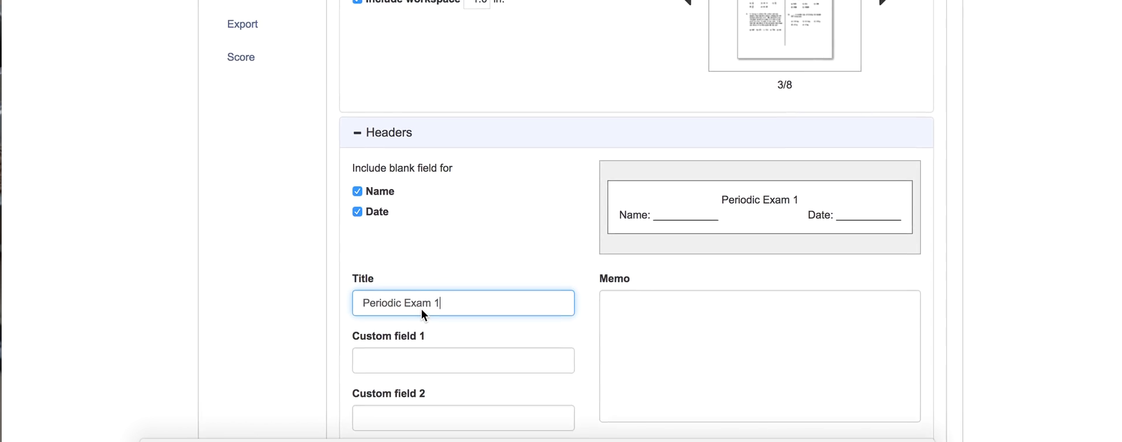
pyautogui.click(411, 292)
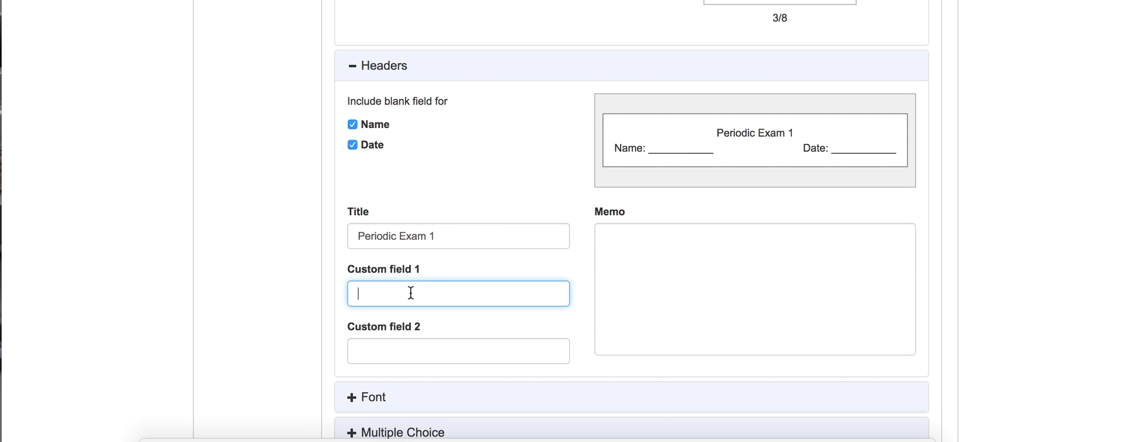
pyautogui.write('Group')
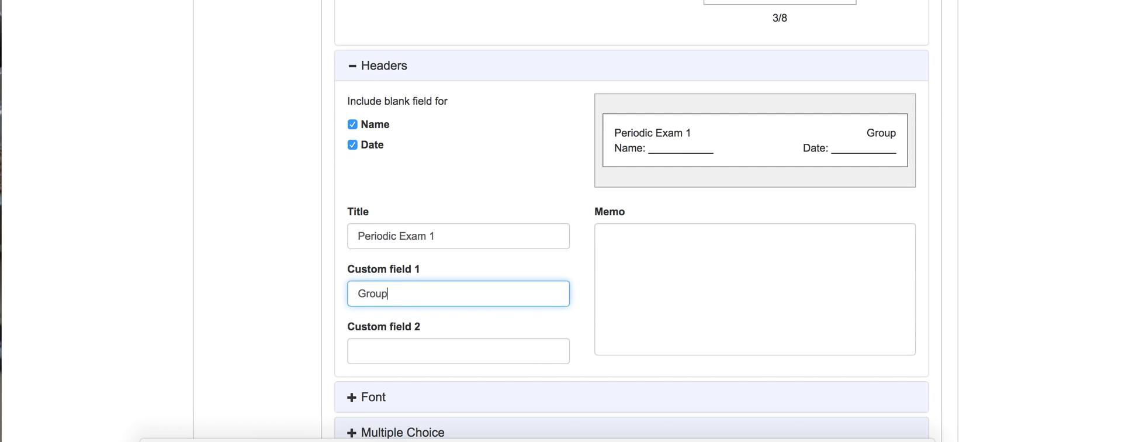
pyautogui.write(':')
pyautogui.press('BackSpace')
pyautogui.press('Right')
pyautogui.press('Right')
pyautogui.press('Right')
pyautogui.press('Right')
pyautogui.press('Right')
pyautogui.write(':')
# Enter "Extended" in the header's custom field 2 and change custom field 1 to "Section:".
pyautogui.click(407, 349)
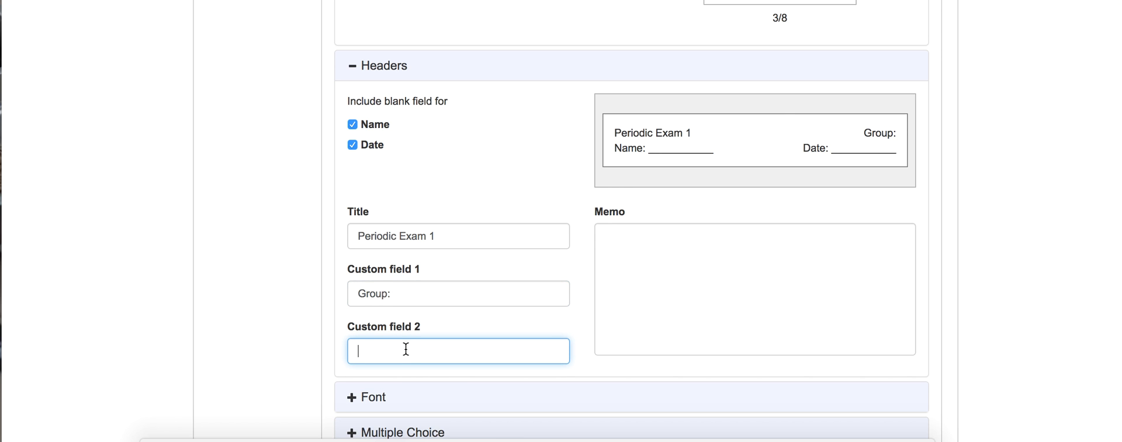
pyautogui.write('Extended')
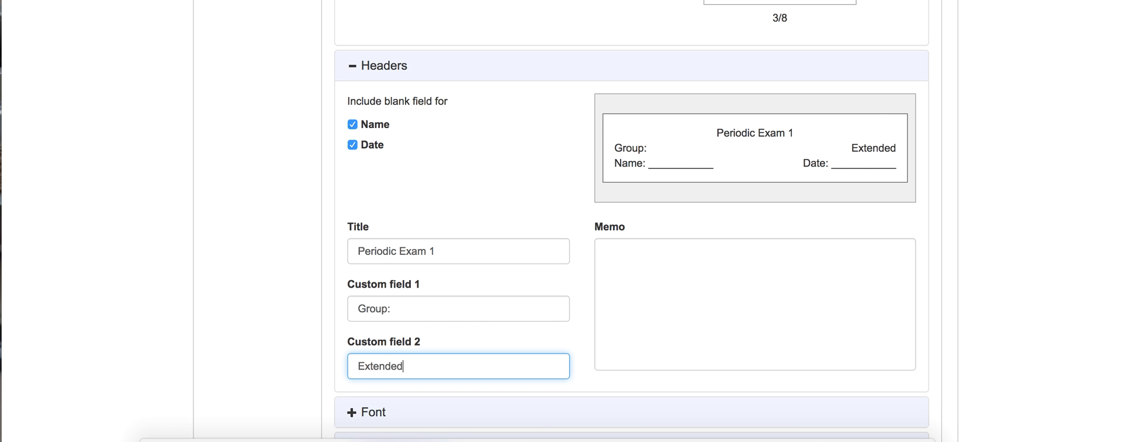
pyautogui.moveTo(391, 309); pyautogui.dragTo(322, 304)
pyautogui.write('S')
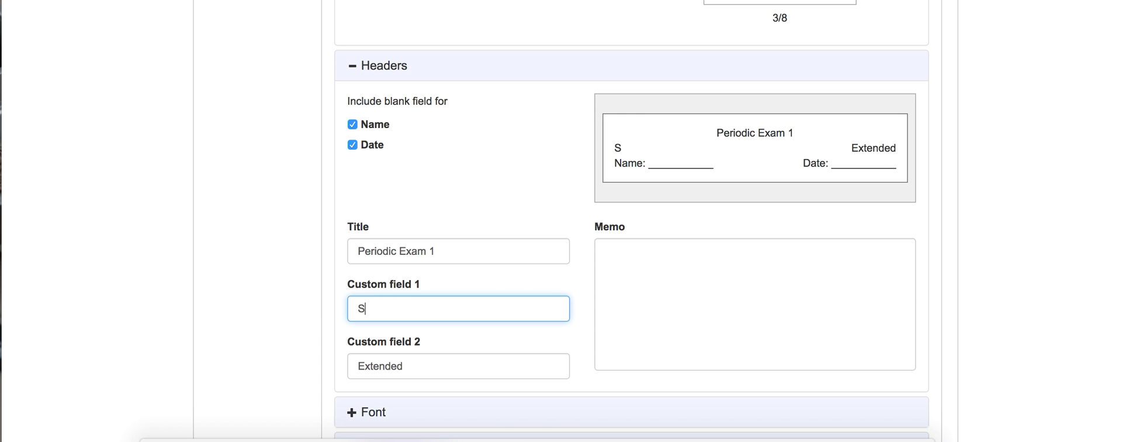
pyautogui.write('ection:')
# Extend the text in the header's custom field 2 to "Extended Algebra Year 1".
pyautogui.click(419, 366)
pyautogui.write('Algebra')
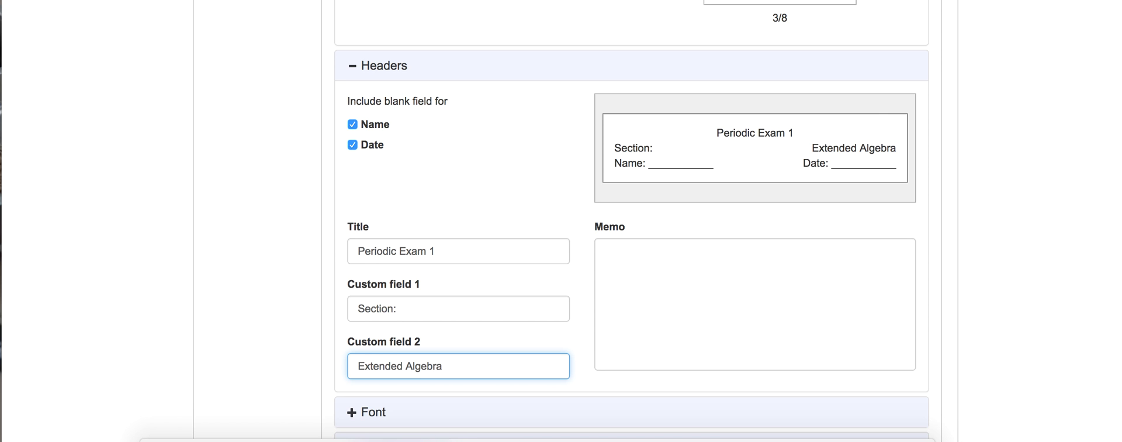
pyautogui.write(' Year')
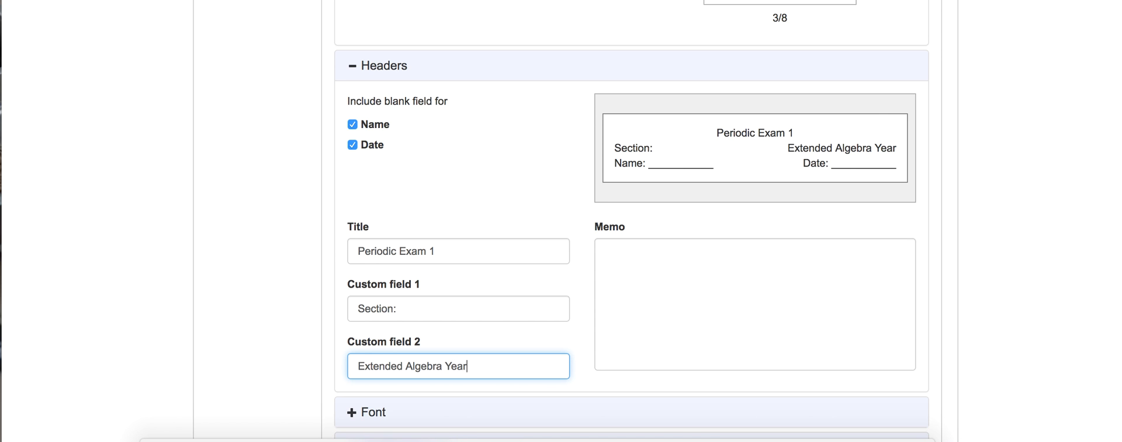
pyautogui.write(' 1')
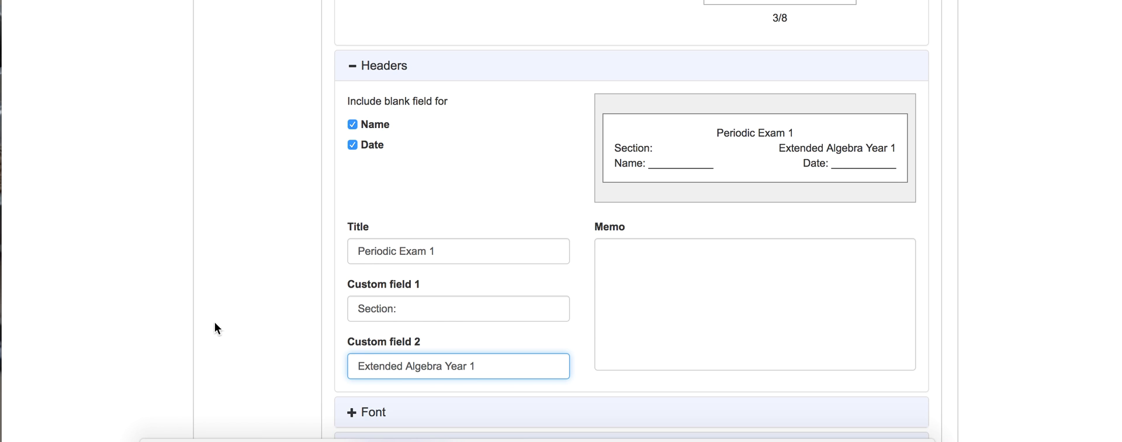
pyautogui.scroll(-1, 123, 327)
pyautogui.scroll(4, 123, 327)
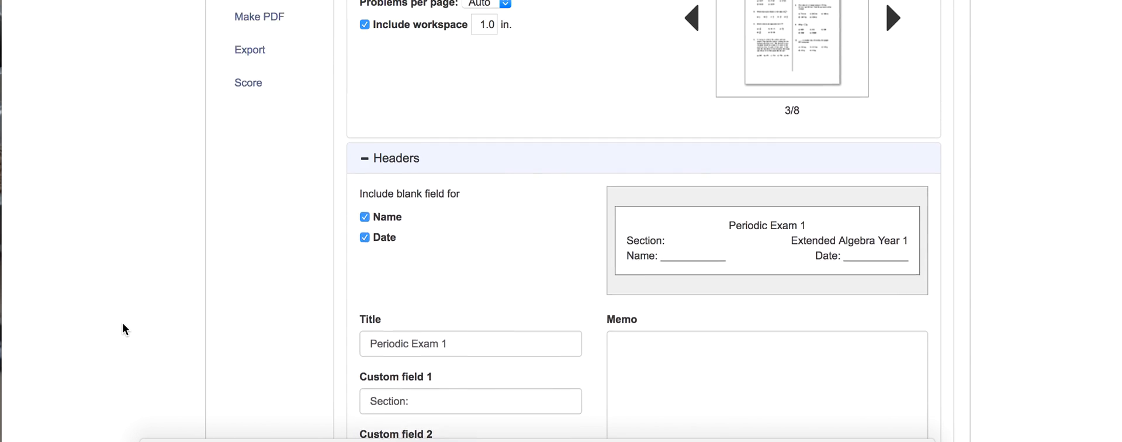
pyautogui.scroll(3, 123, 323)
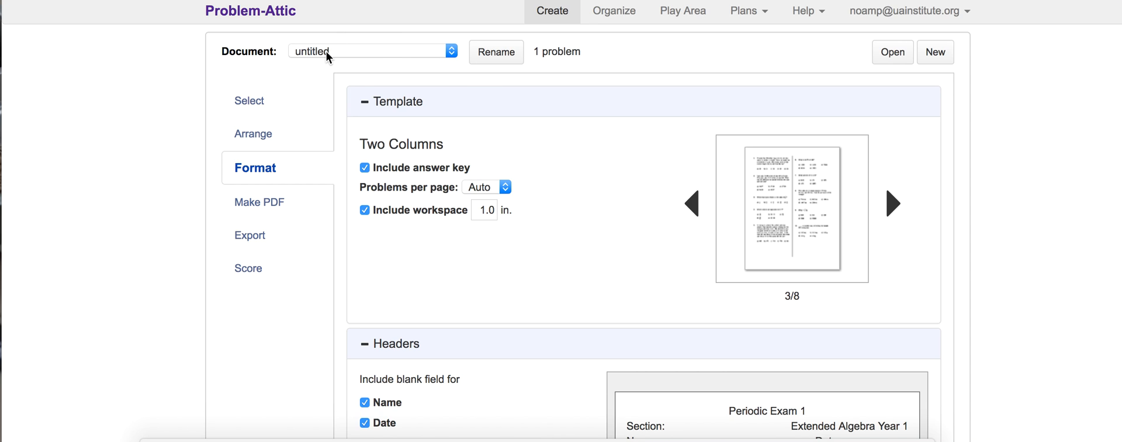
# Rename the untitled document as "EXY1P1".
pyautogui.click(493, 52)
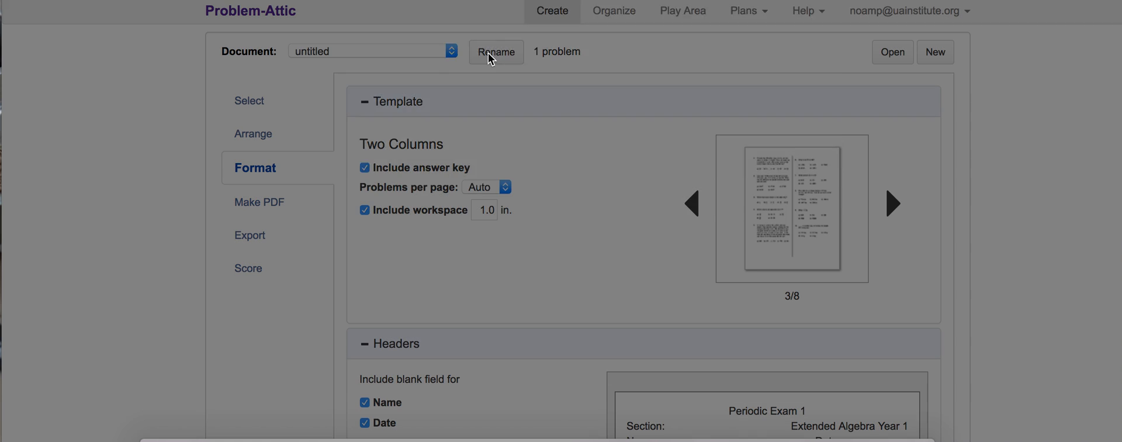
pyautogui.press('BackSpace')
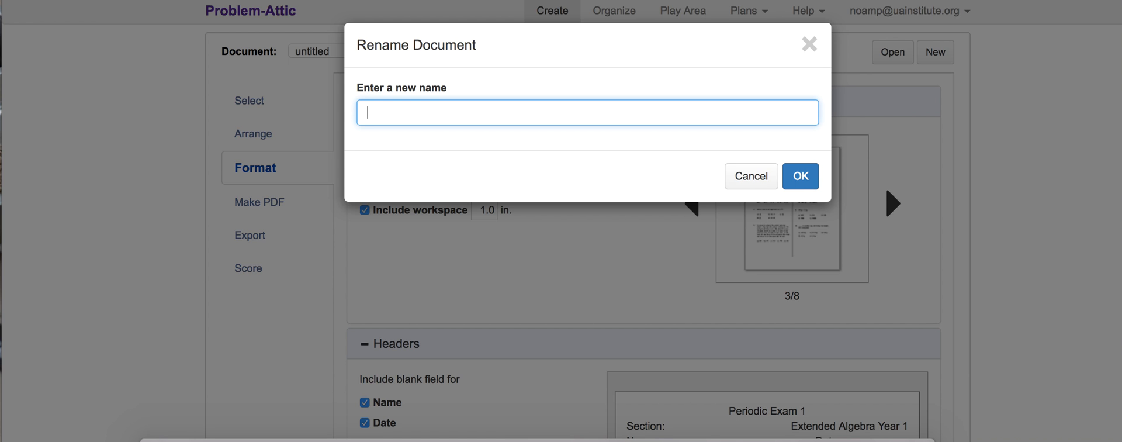
pyautogui.write('EXY1P1')
pyautogui.click(796, 175)
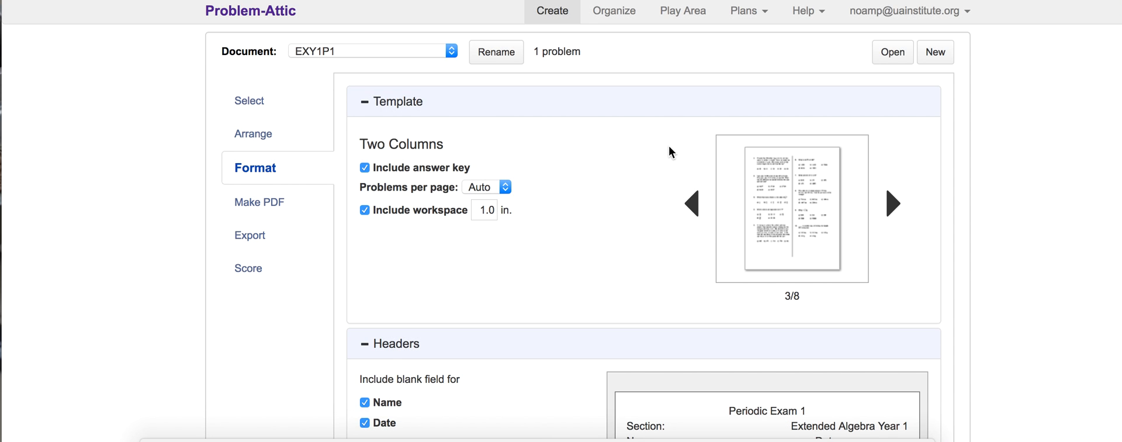
# Generate the PDF of the EXY1P1 exam with its answer key page and download it.
pyautogui.scroll(-3, 668, 152)
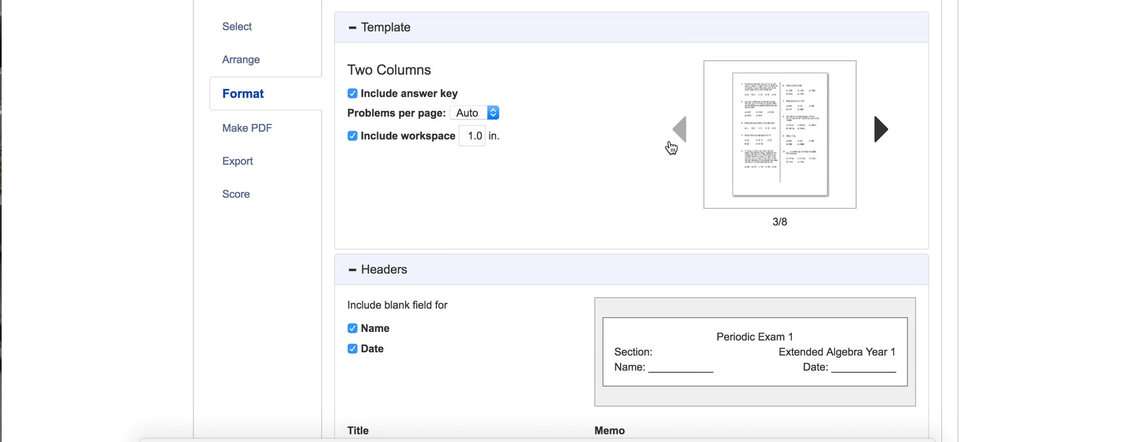
pyautogui.scroll(-7, 531, 231)
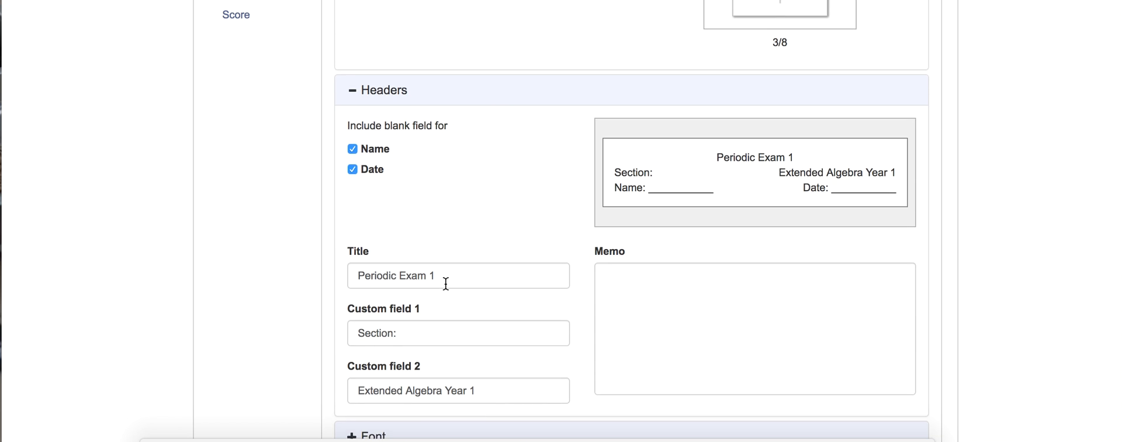
pyautogui.scroll(9, 445, 284)
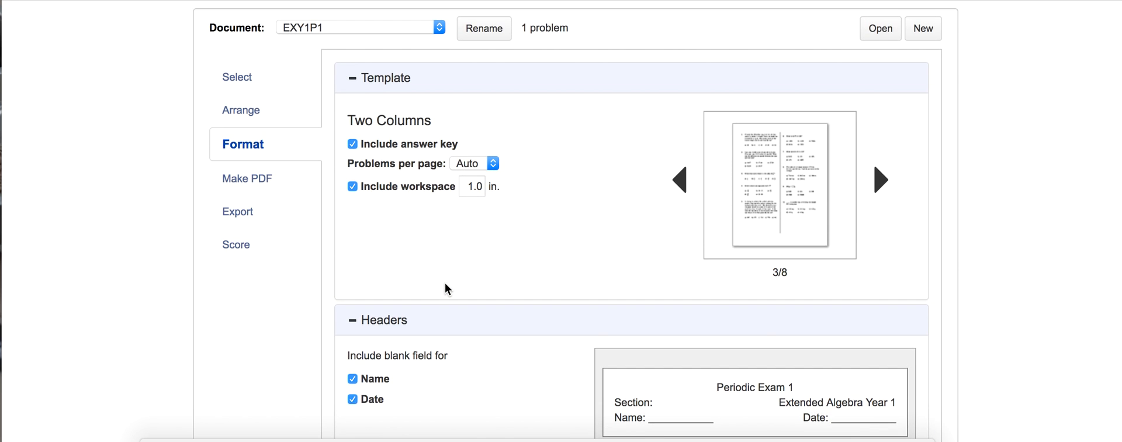
pyautogui.click(284, 183)
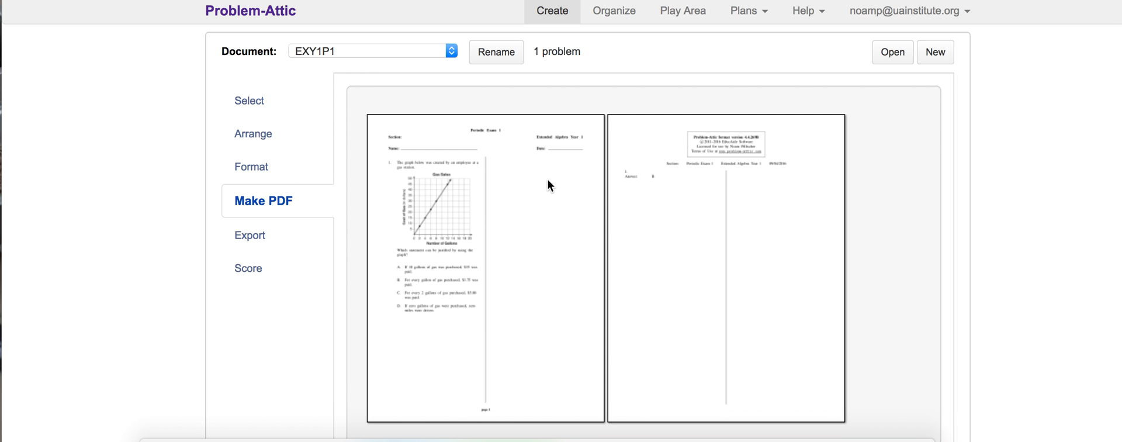
pyautogui.scroll(-1, 548, 180)
pyautogui.scroll(-1, 548, 185)
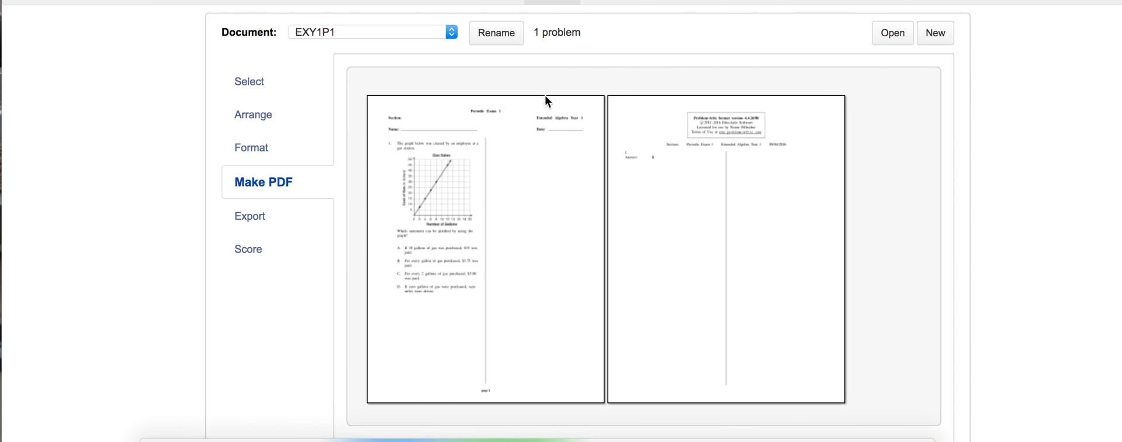
pyautogui.hscroll(2, 488, 181)
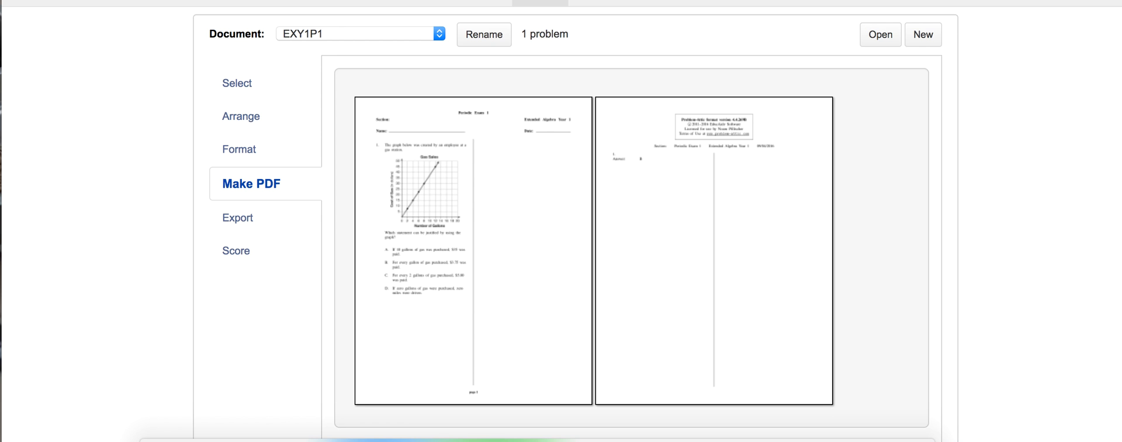
pyautogui.scroll(-4, 561, 234)
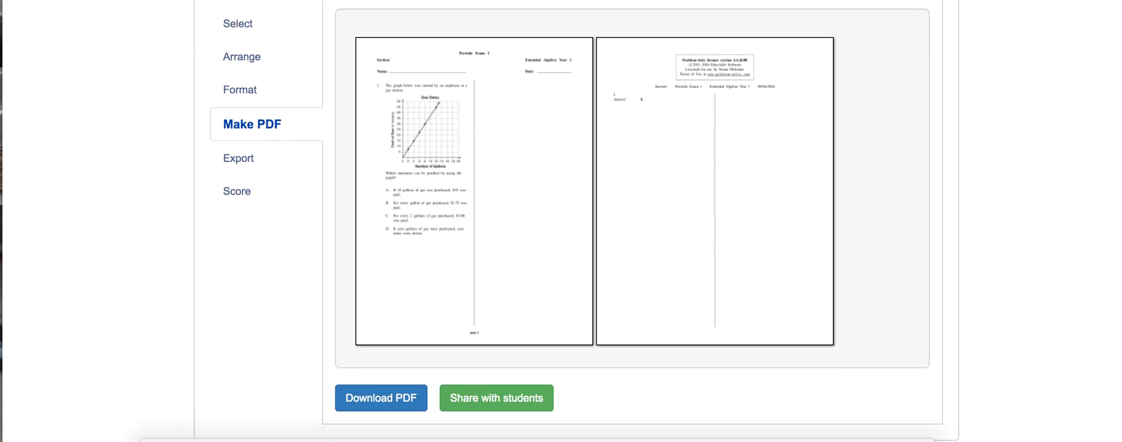
pyautogui.click(396, 402)
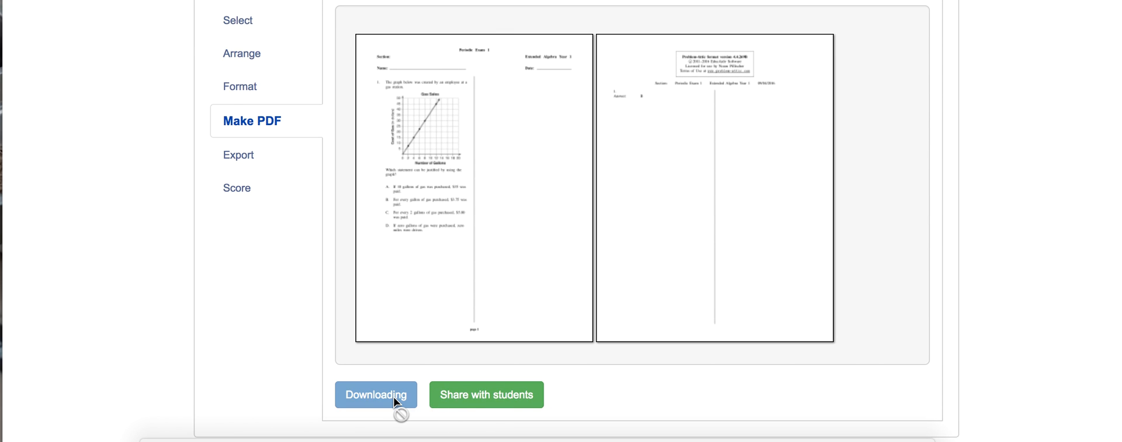